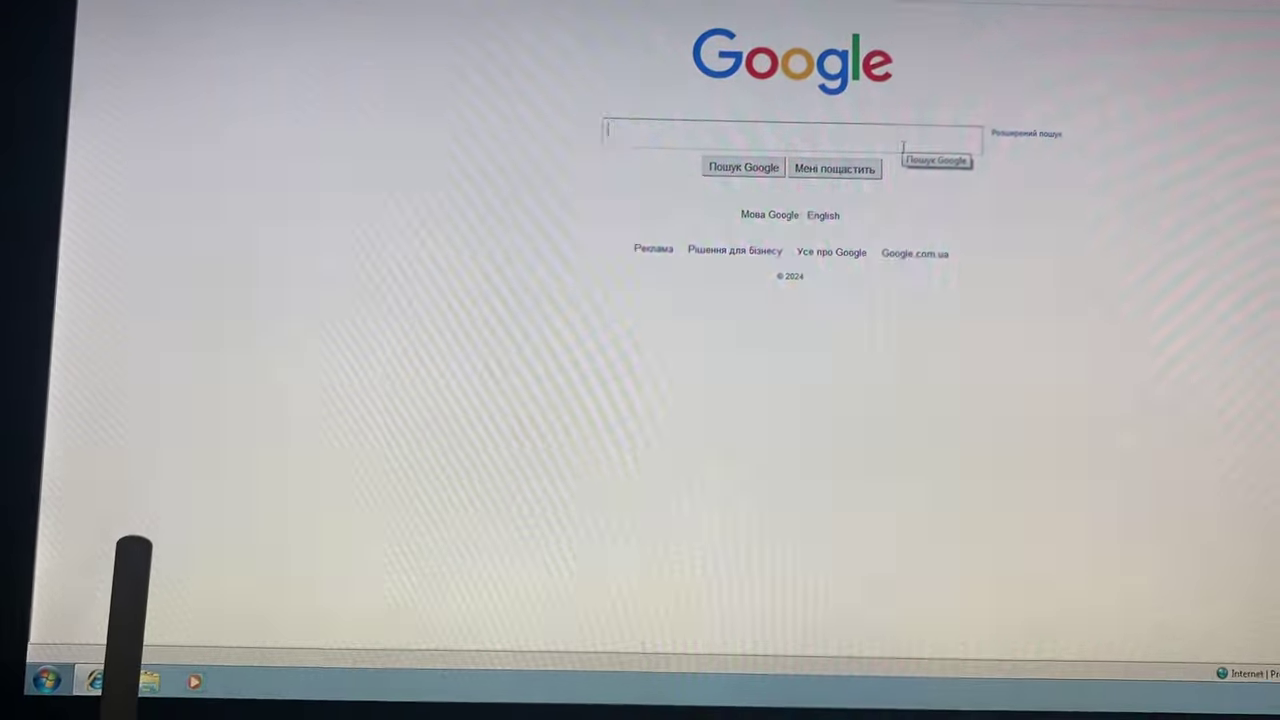
type("go")
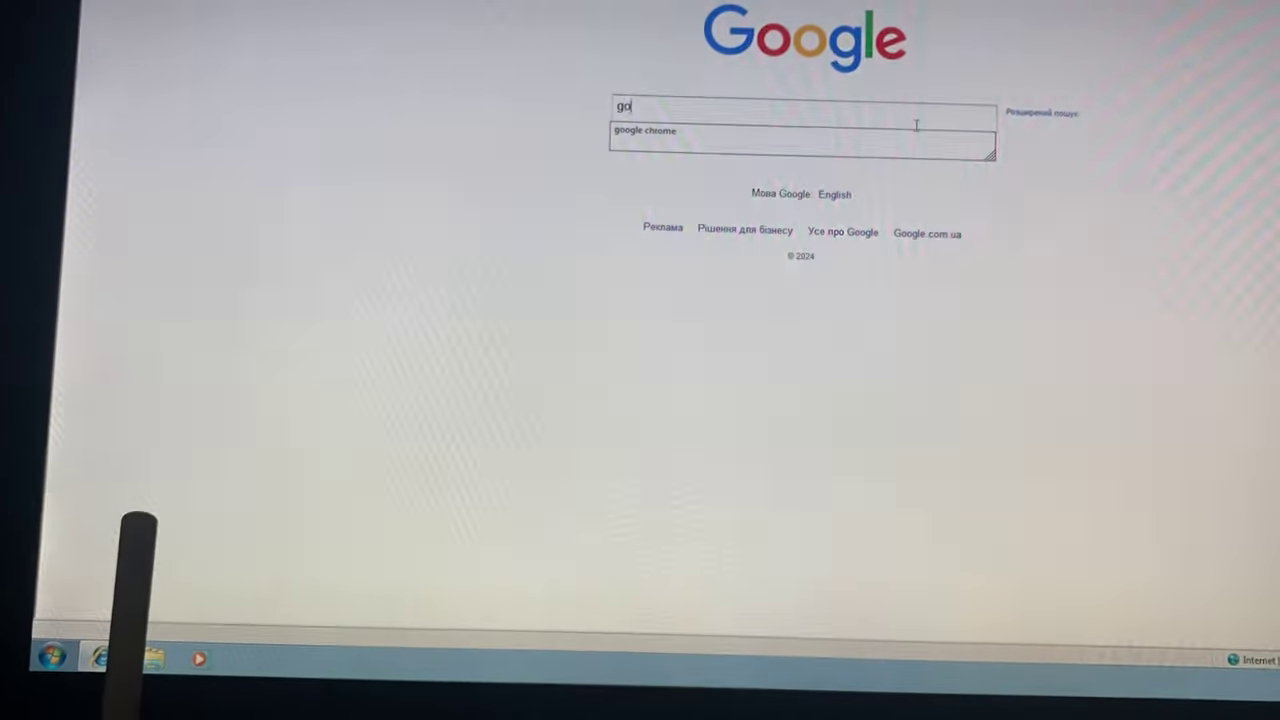
type("ogle")
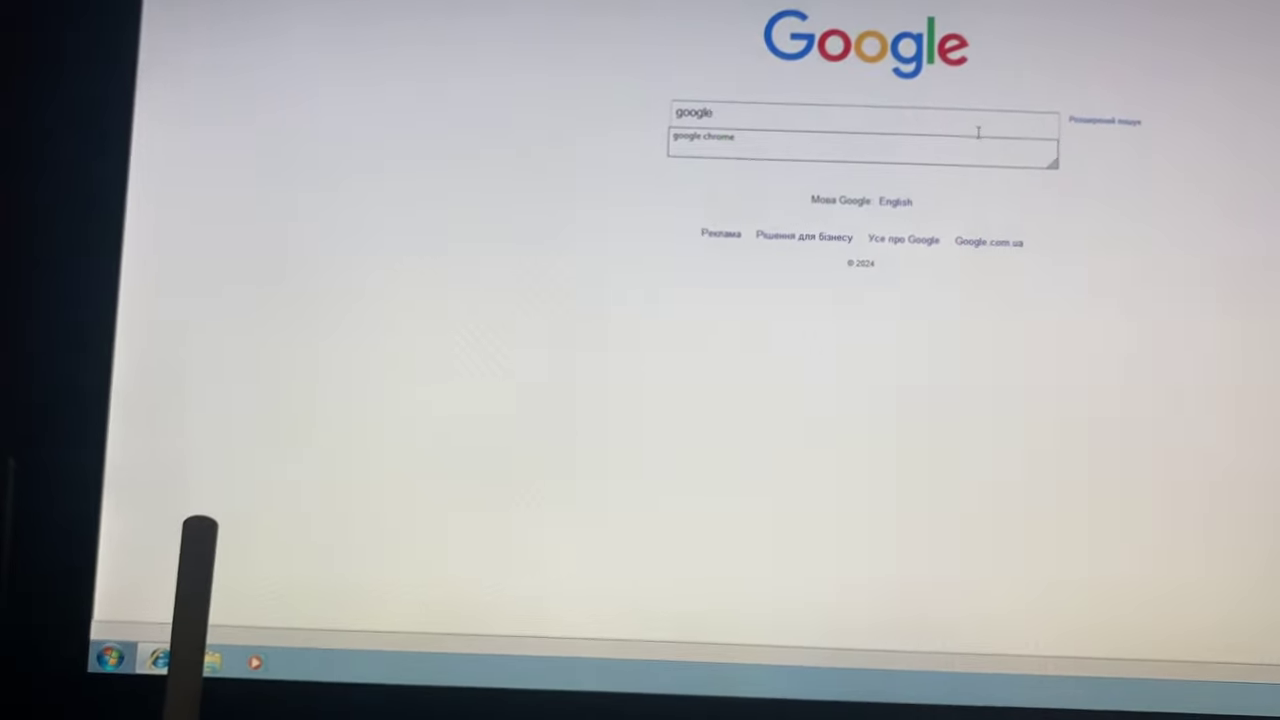
Search for 'google chrome' and start downloading ChromeSetup.exe from the Chrome download page.
left_click(978, 136)
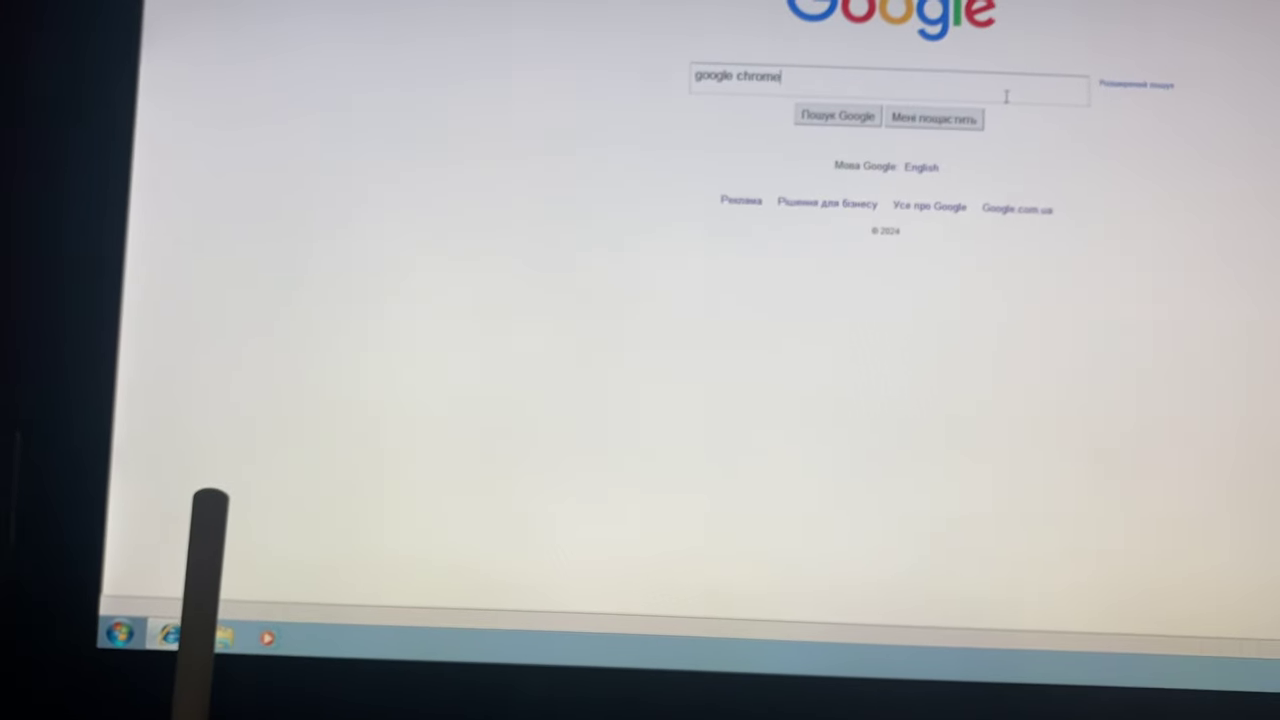
key("Return")
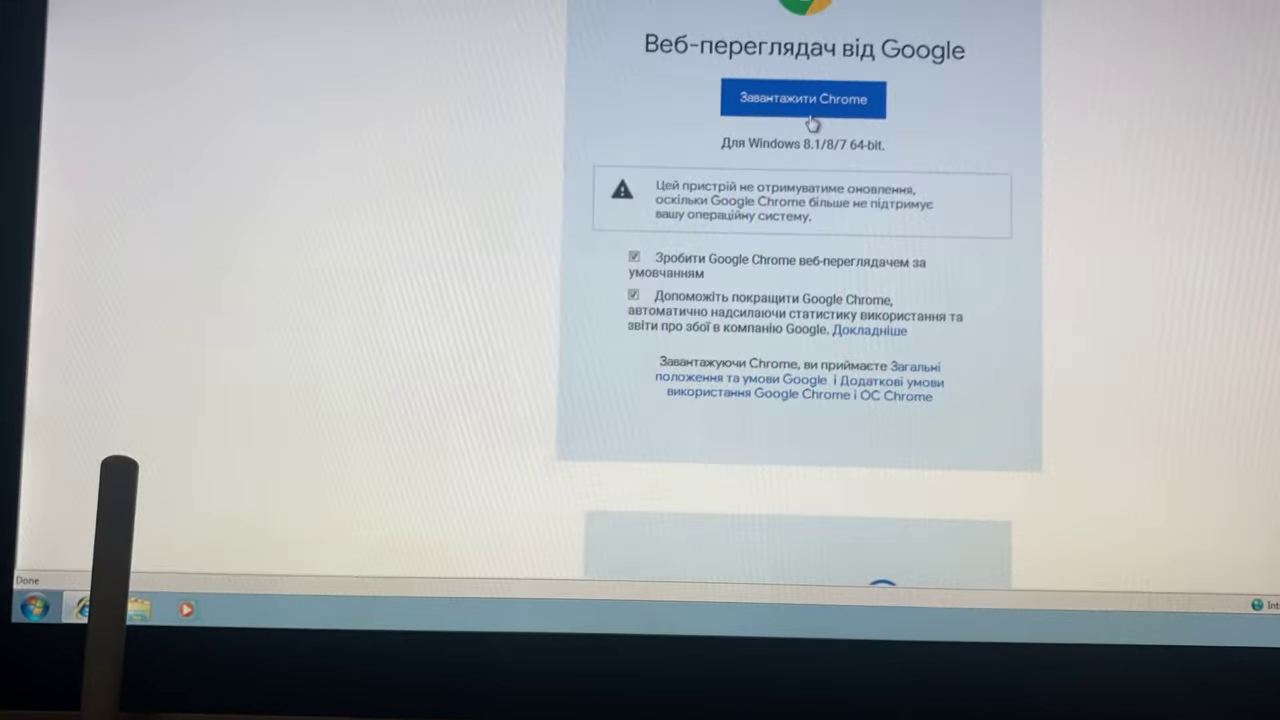
left_click(805, 107)
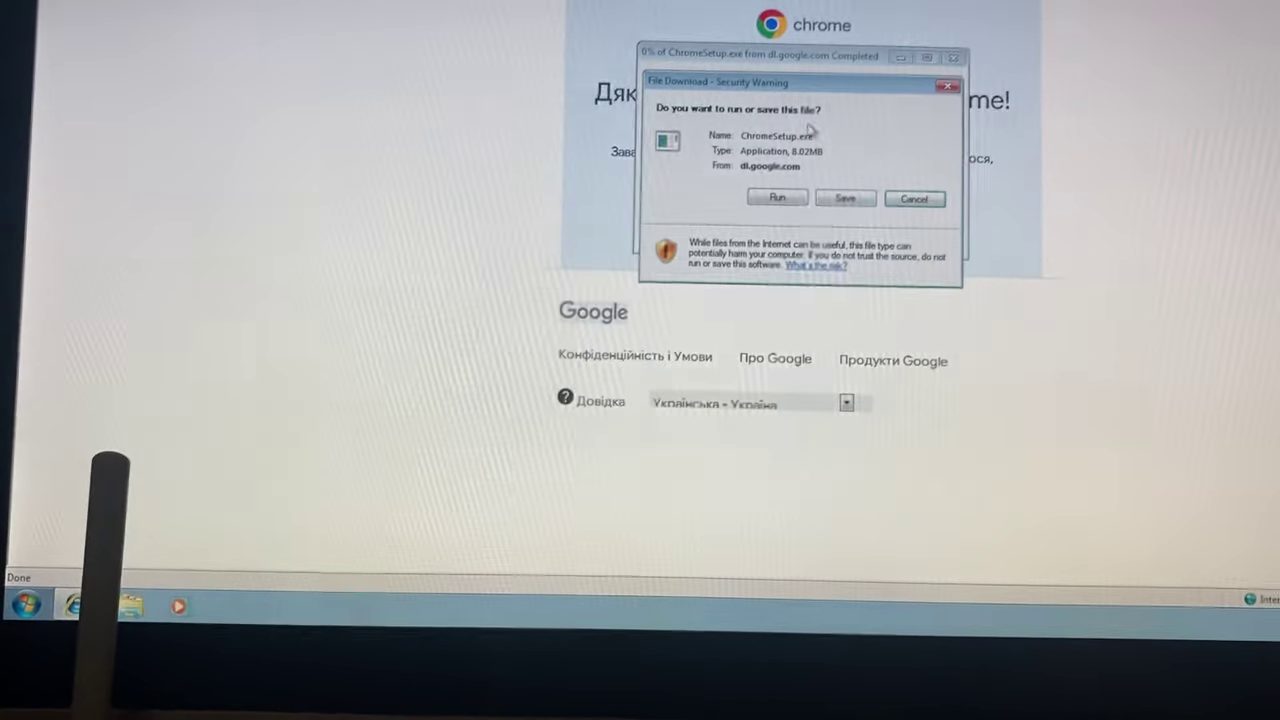
Try running ChromeSetup.exe and dismiss its 'not a valid Win32 application' error.
left_click(789, 200)
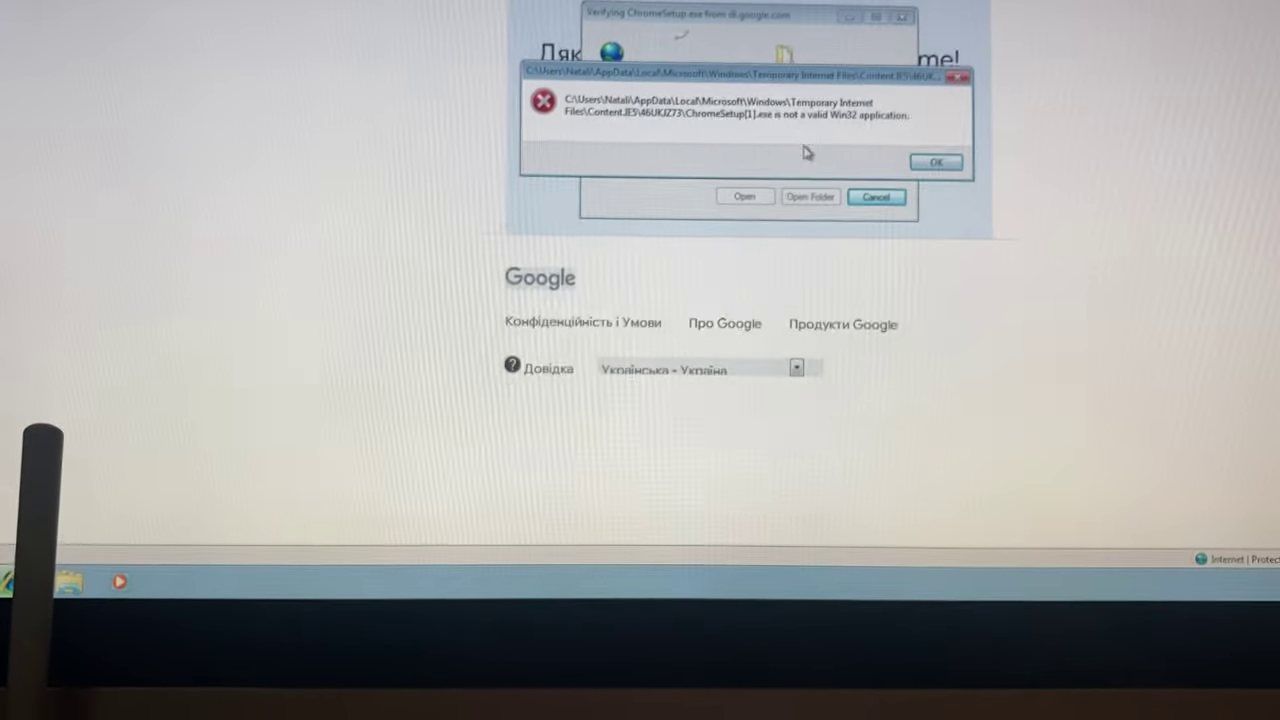
left_click(930, 154)
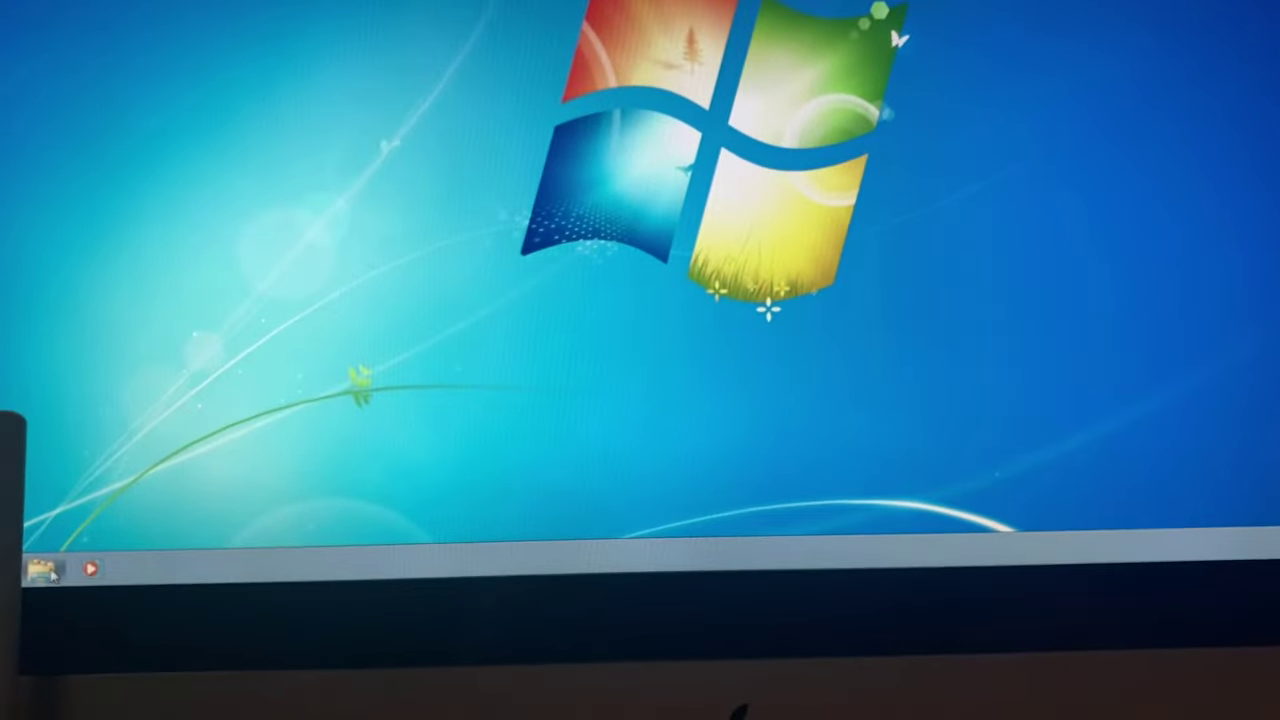
Open the F: drive from Computer in Windows Explorer.
left_click(42, 570)
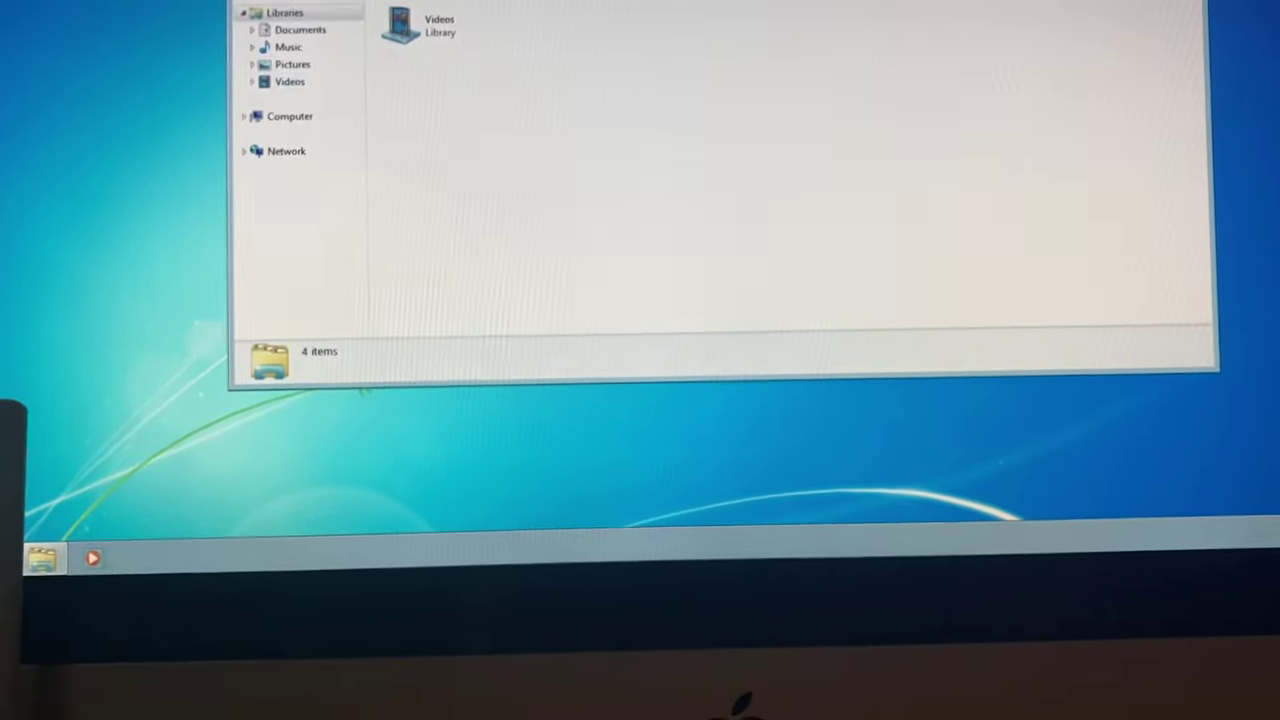
left_click(292, 120)
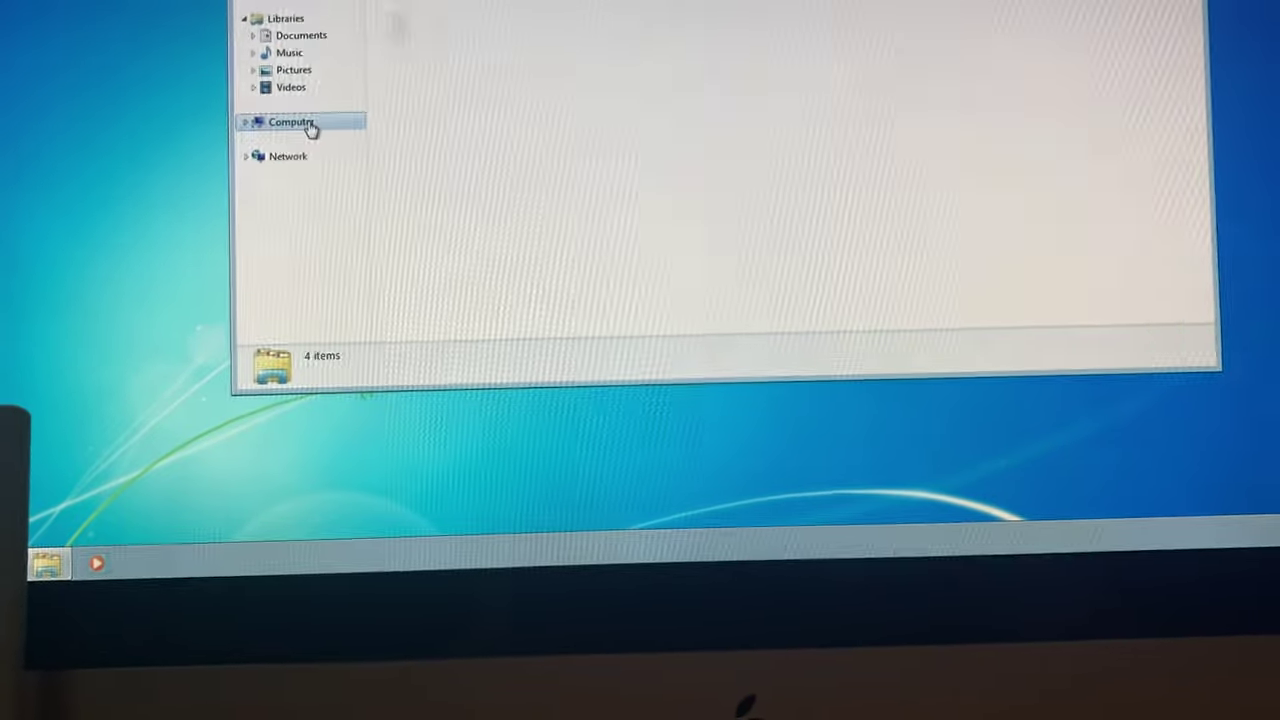
double_click(693, 33)
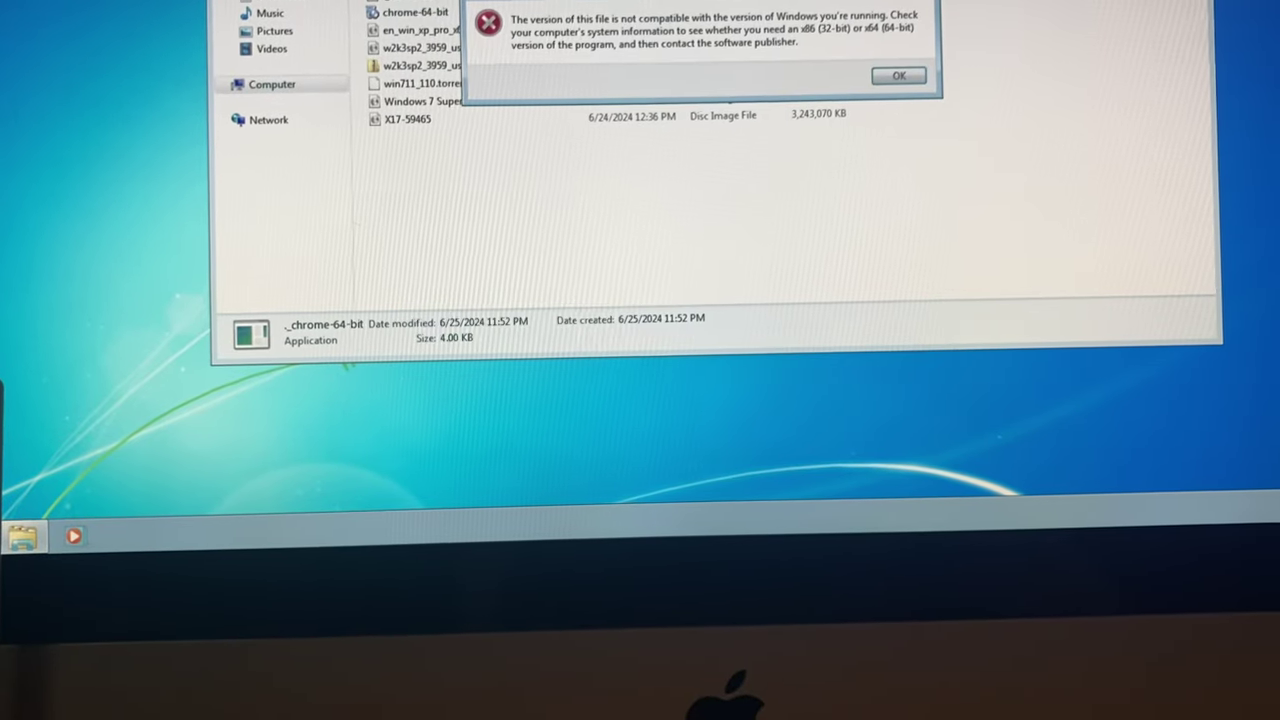
Try launching _chrome-64-bit, dismissing the incompatible-version and 'cannot find' errors.
left_click(893, 69)
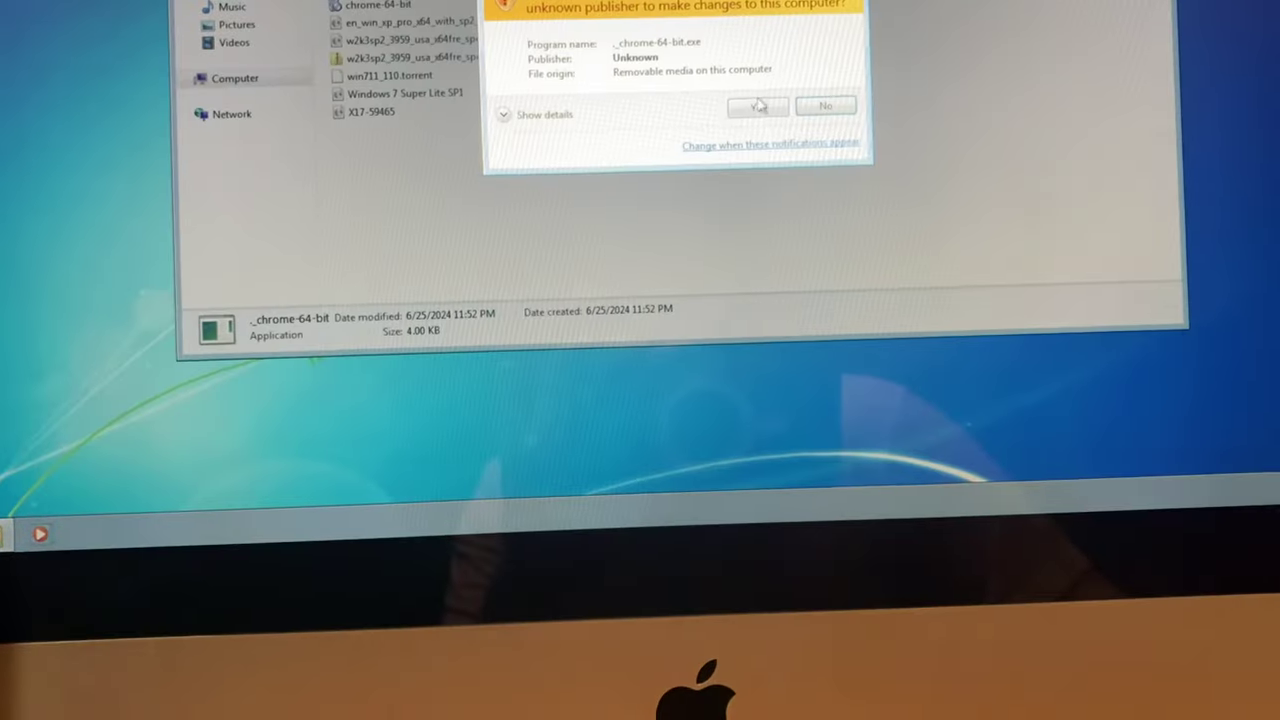
left_click(757, 106)
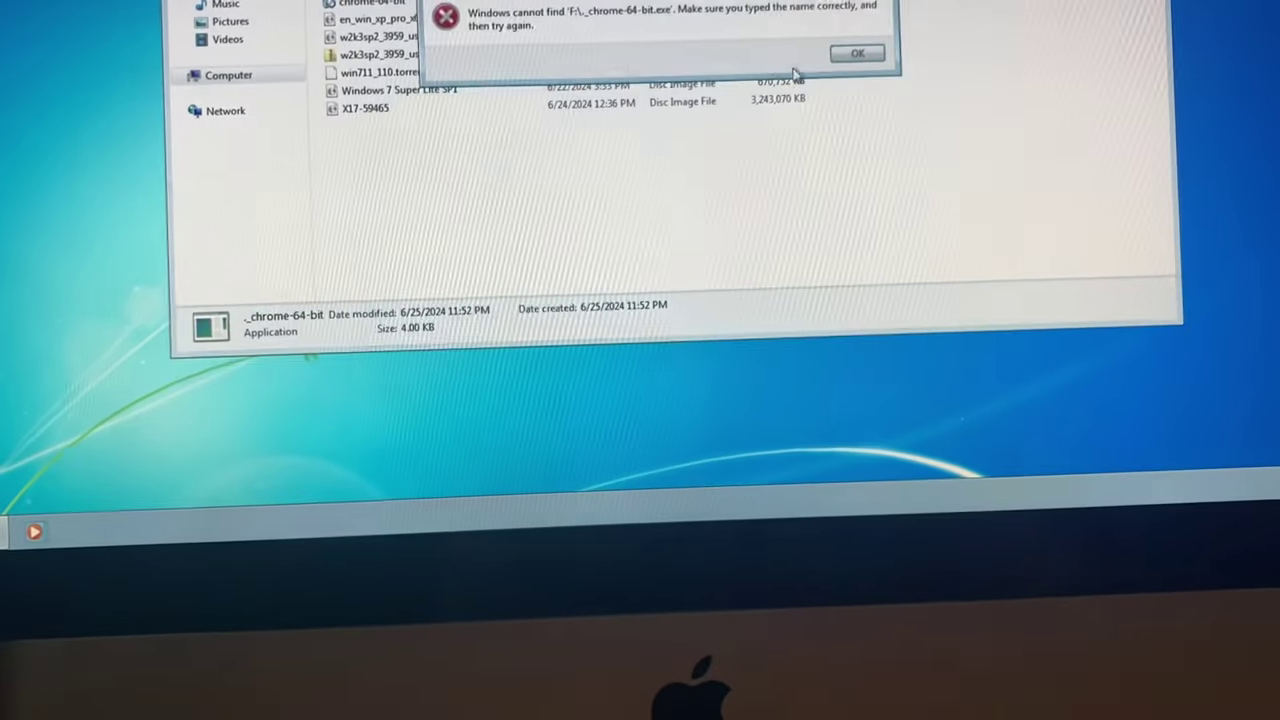
left_click(855, 53)
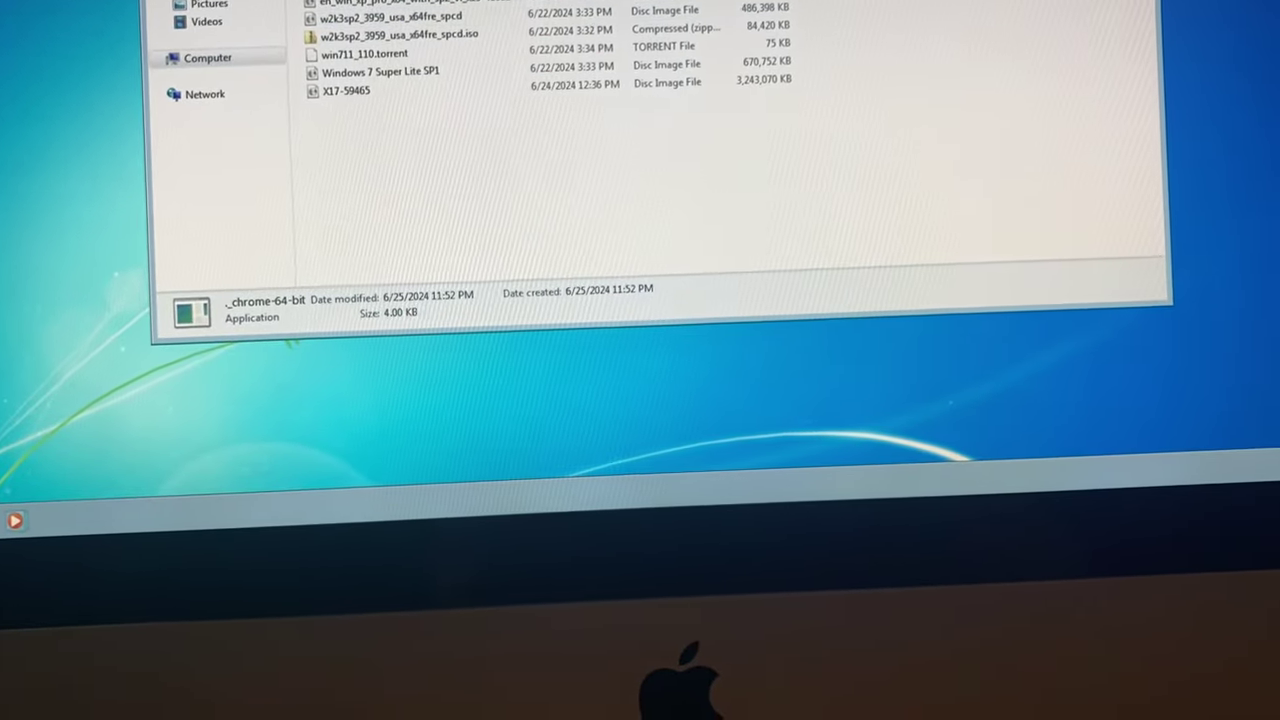
Run the 53.6 MB chrome-64-bit installer as administrator and approve the Google Update Setup prompt.
right_click(527, 7)
left_click(537, 10)
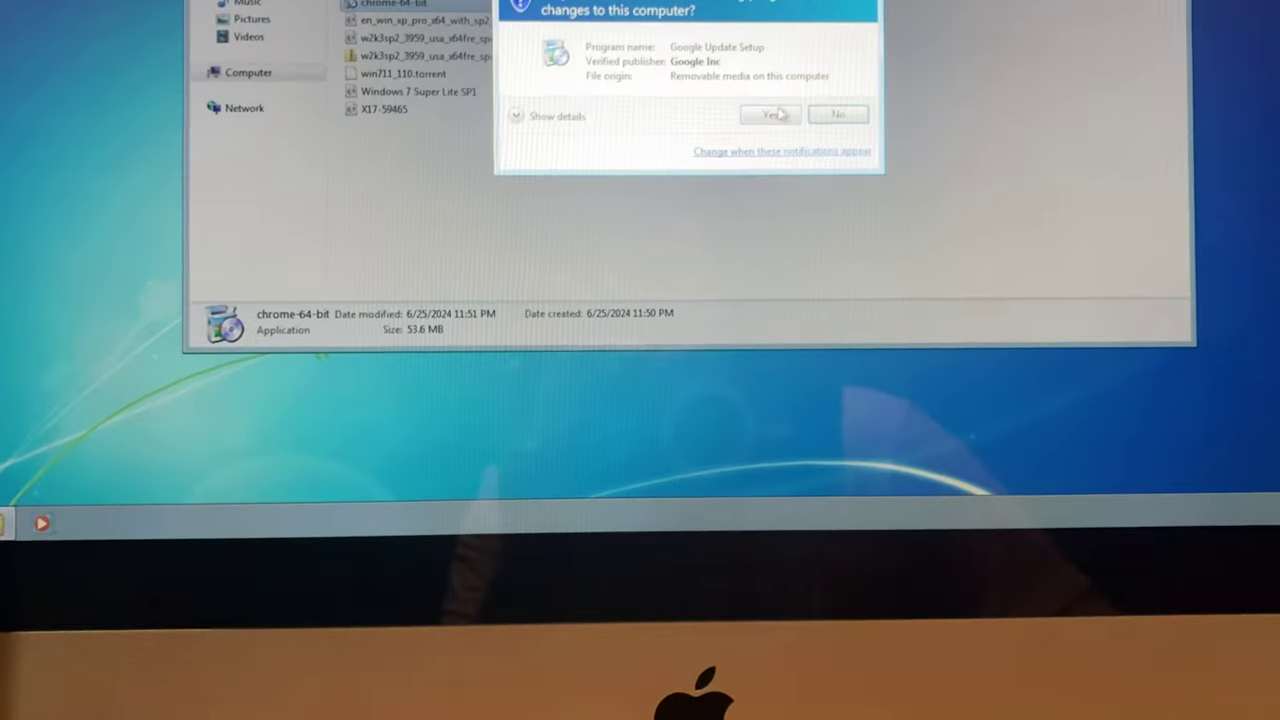
left_click(779, 115)
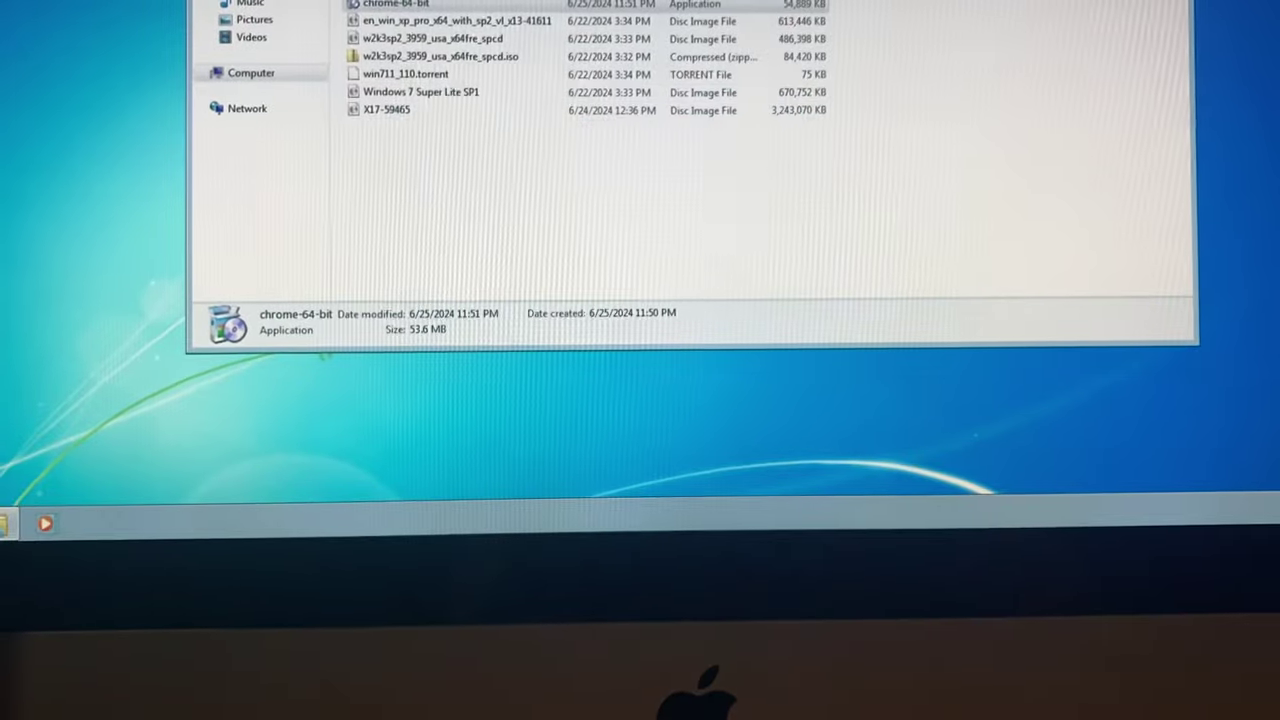